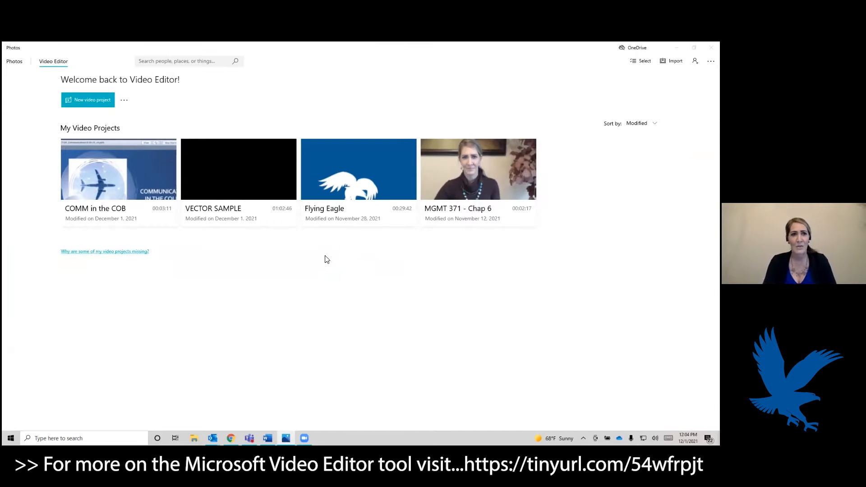
# Step: Create a new video project named "Part 1"
pyautogui.click(100, 102)
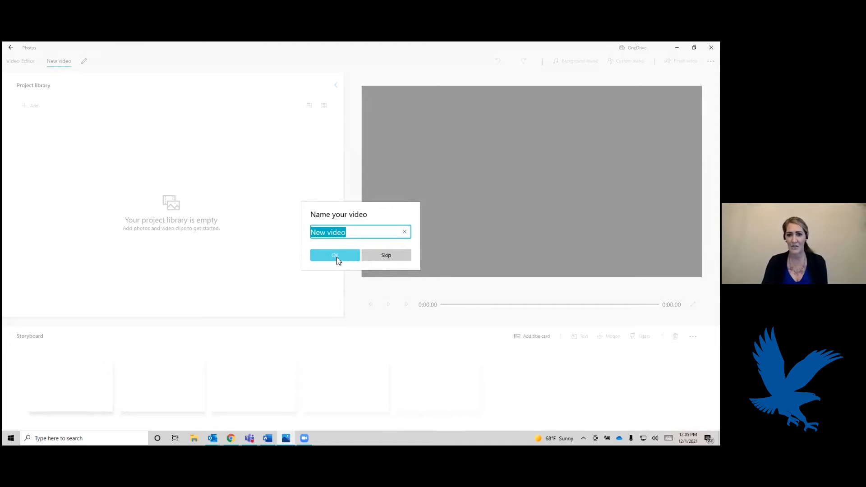
pyautogui.write('Pa')
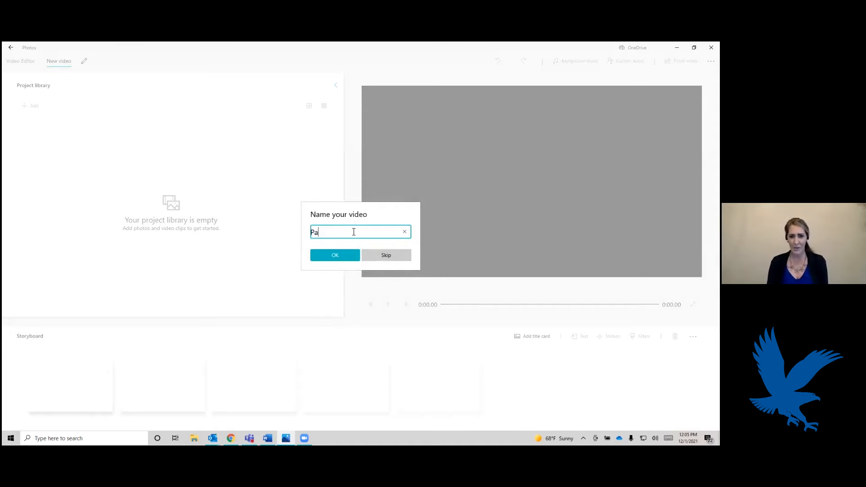
pyautogui.write('rt 2')
pyautogui.press('BackSpace')
pyautogui.write('2')
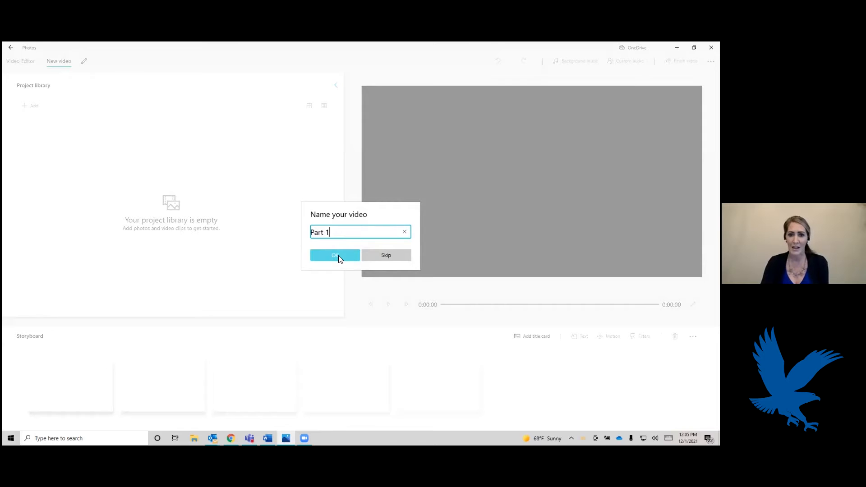
pyautogui.click(338, 255)
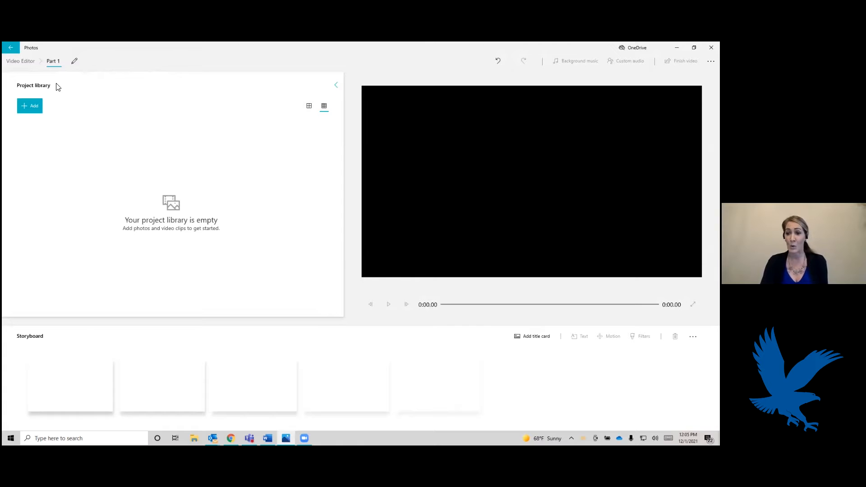
# Step: Add Eagle logo.png, Eagle wrapper.mp4 and the Sound Bytes Nov 2021 Part 1 recording from this PC to the project library
pyautogui.click(30, 108)
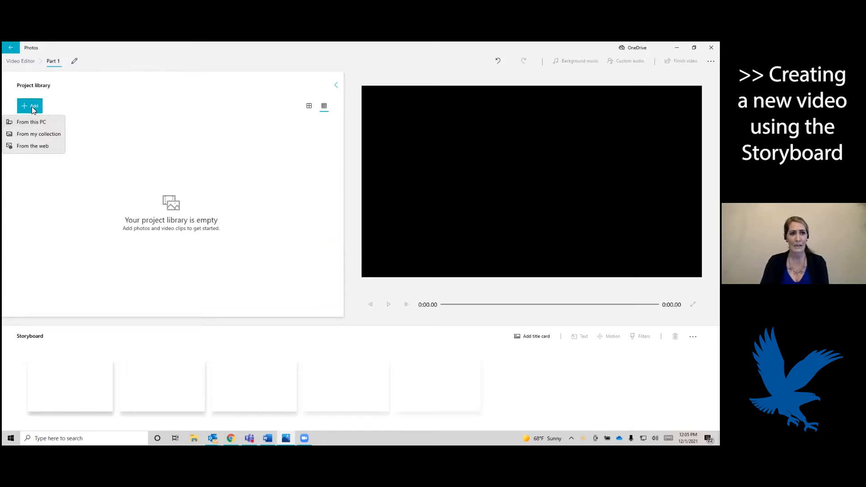
pyautogui.click(30, 121)
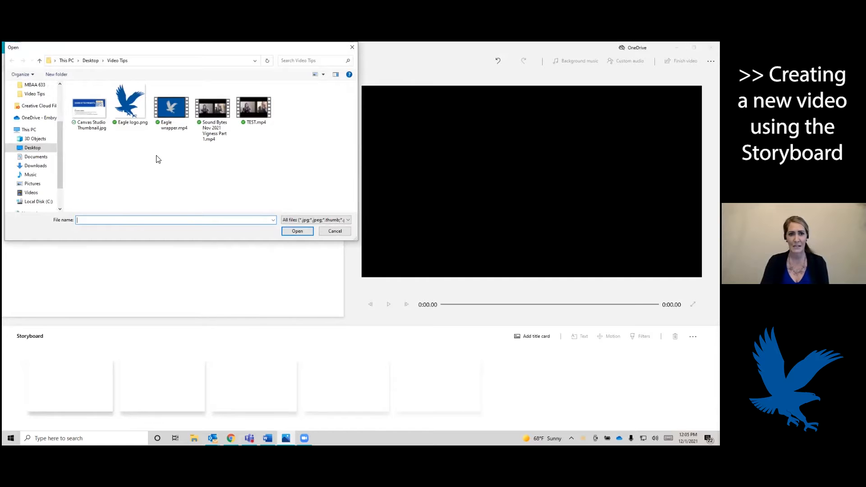
pyautogui.click(215, 129)
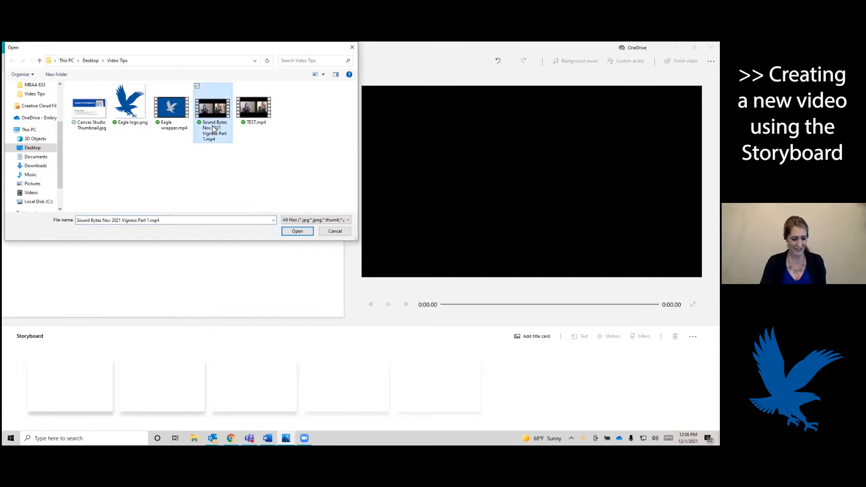
pyautogui.keyDown('ctrl'); pyautogui.click(168, 96); pyautogui.keyUp('ctrl')
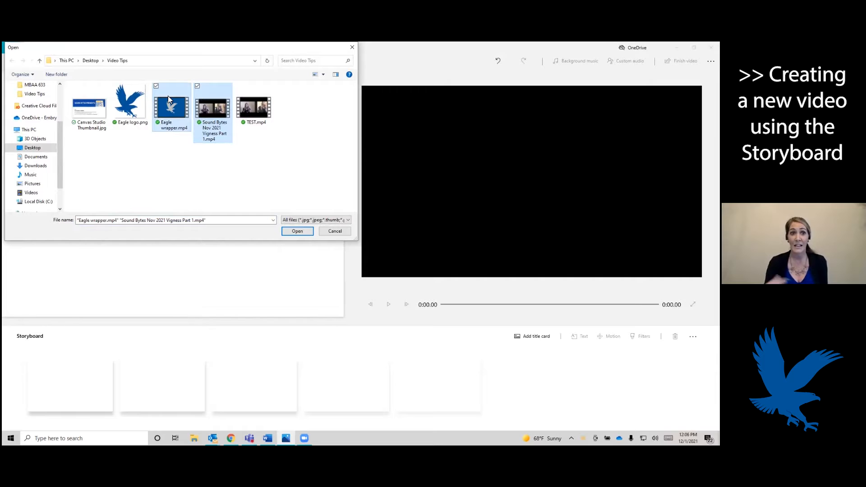
pyautogui.keyDown('ctrl'); pyautogui.click(128, 106); pyautogui.keyUp('ctrl')
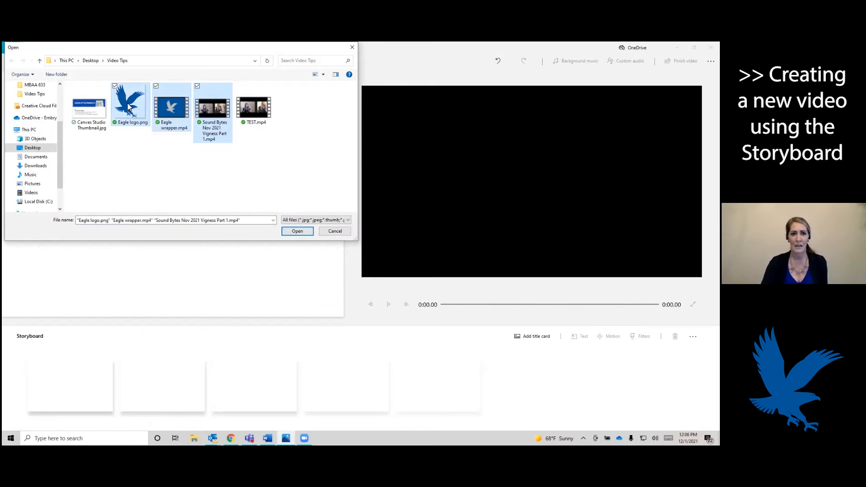
pyautogui.click(299, 231)
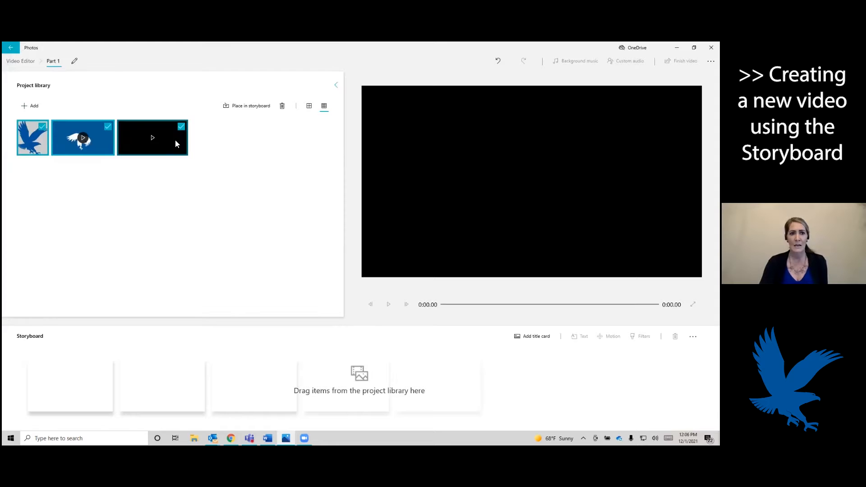
# Step: Place all three library items in the storyboard, ordered as eagle wrapper, Sound Bytes recording, eagle logo
pyautogui.moveTo(175, 140); pyautogui.dragTo(207, 384)
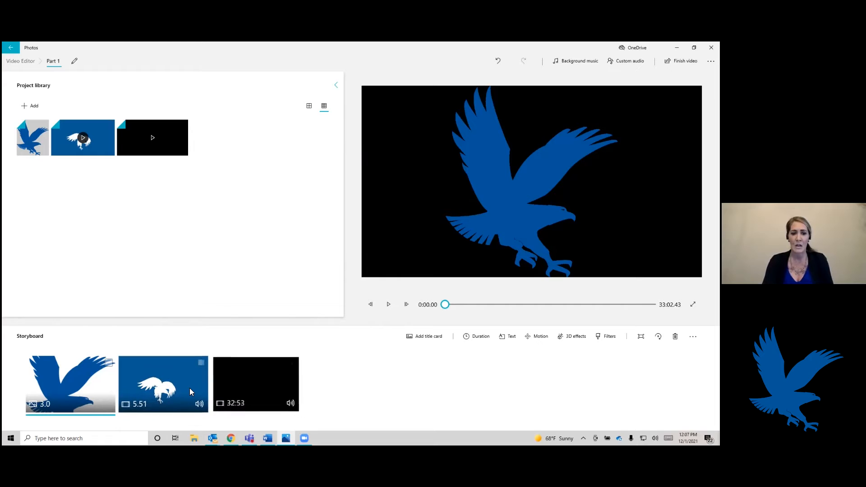
pyautogui.moveTo(189, 389); pyautogui.dragTo(66, 395)
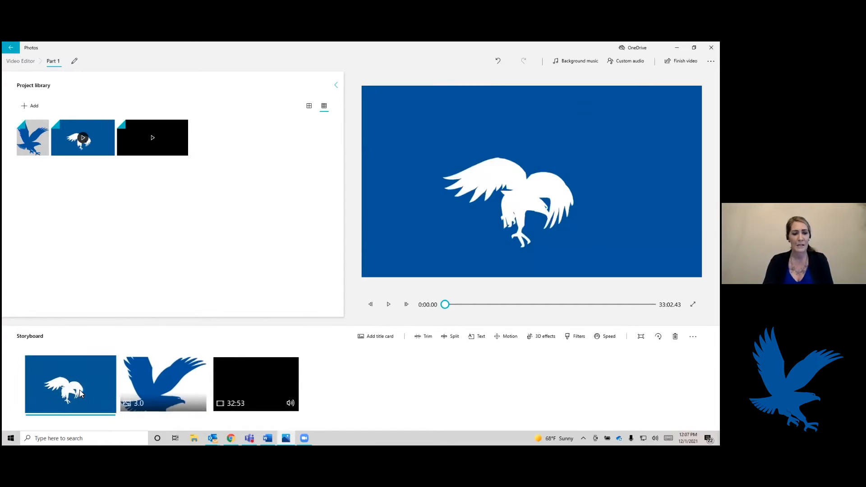
pyautogui.moveTo(262, 384); pyautogui.dragTo(182, 395)
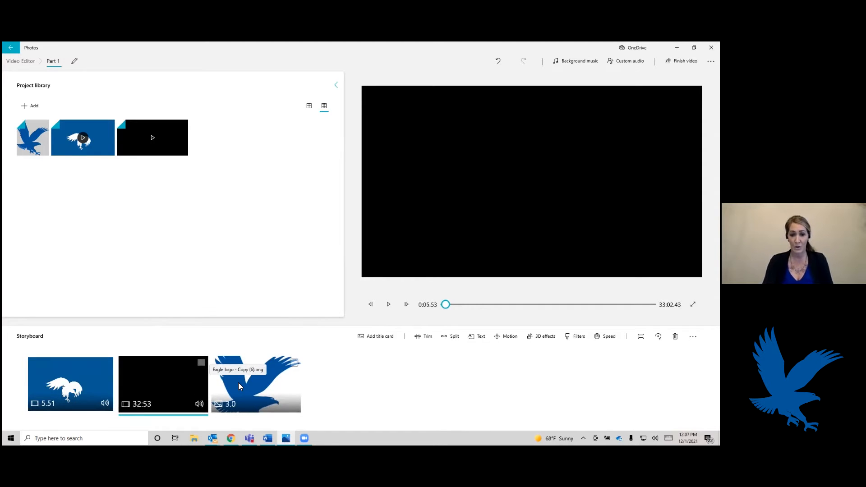
pyautogui.moveTo(177, 382)
pyautogui.mouseDown()
pyautogui.moveTo(270, 386)
pyautogui.moveTo(181, 394)
pyautogui.mouseUp()
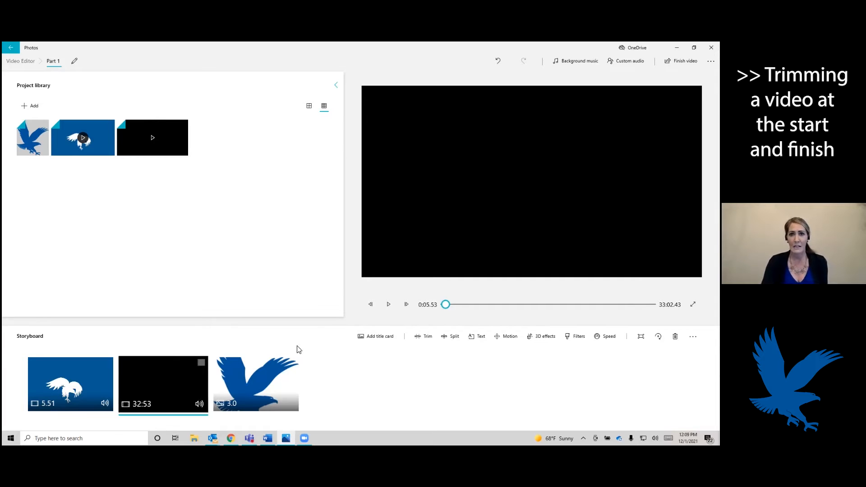
# Step: Trim the Sound Bytes recording to start at 0:14.46 and end at 29:54.73
pyautogui.click(427, 338)
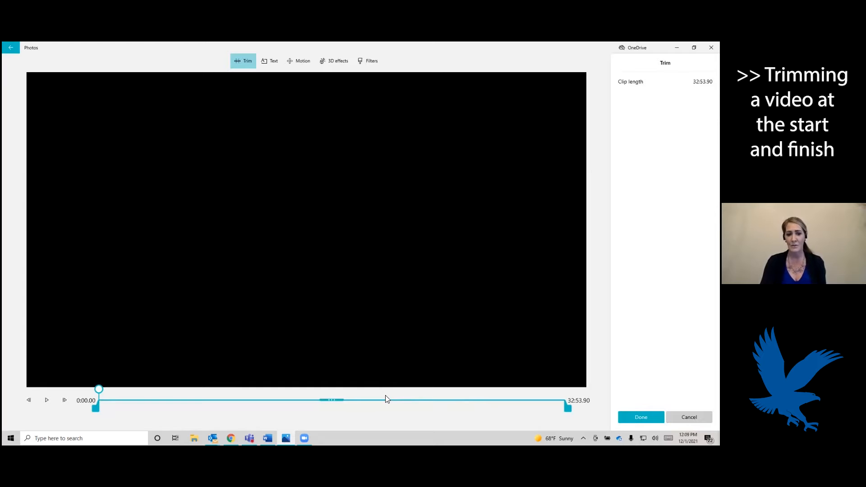
pyautogui.click(48, 401)
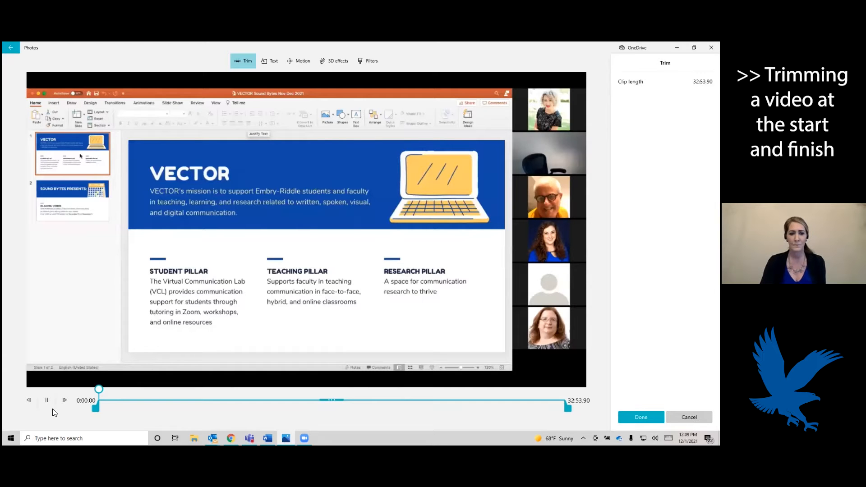
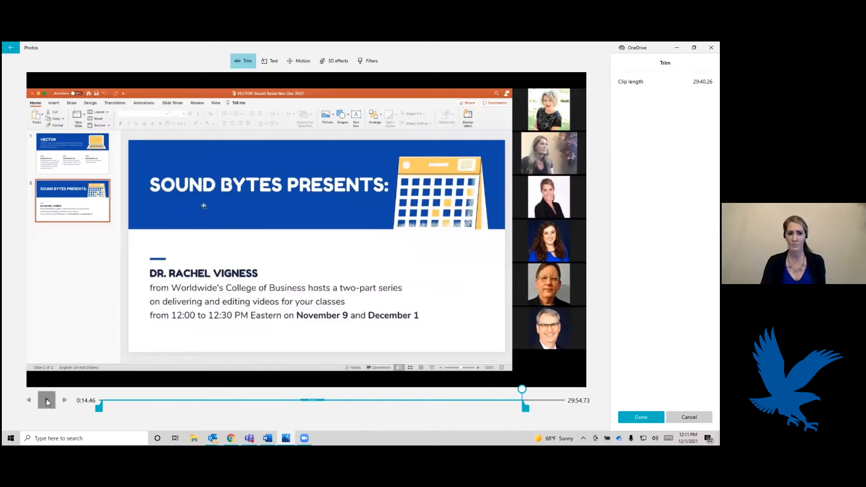
pyautogui.moveTo(100, 391); pyautogui.dragTo(524, 409)
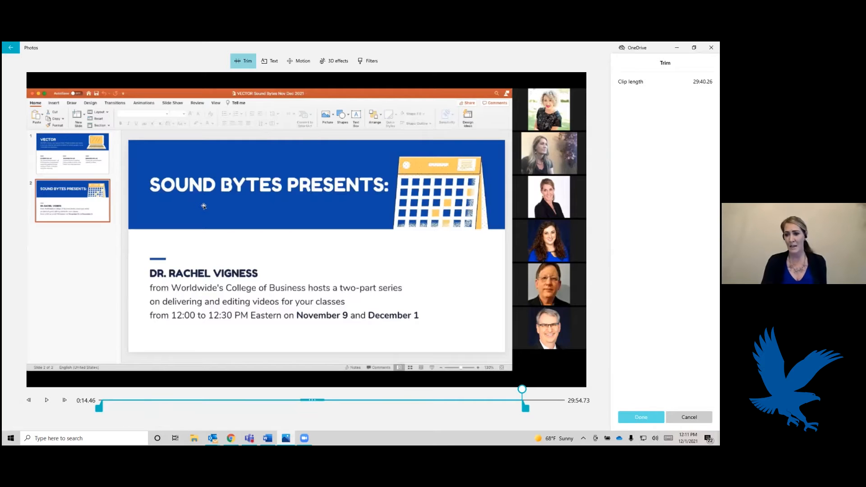
pyautogui.click(641, 416)
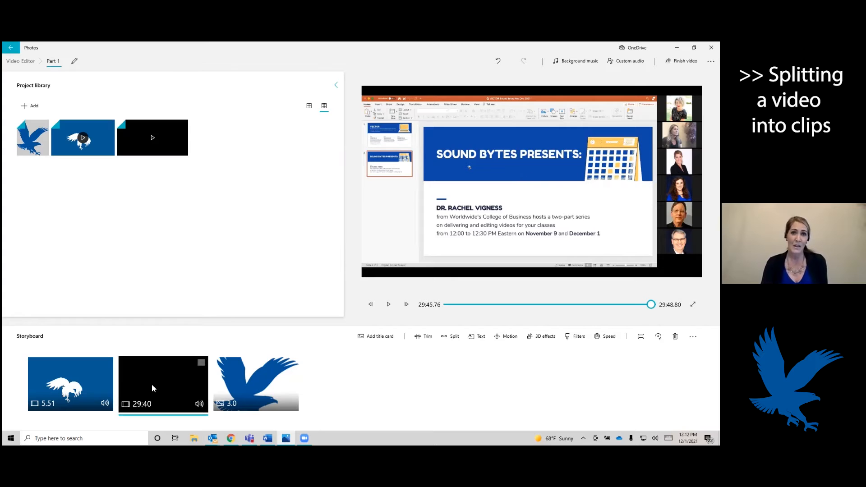
# Step: Split the Sound Bytes recording at 2:56.33, previewing playback around the cut point
pyautogui.click(448, 337)
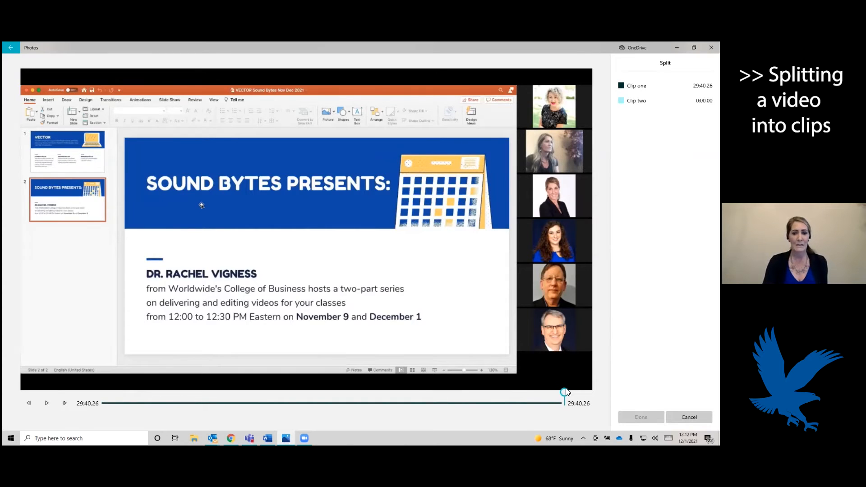
pyautogui.moveTo(564, 396); pyautogui.dragTo(112, 395)
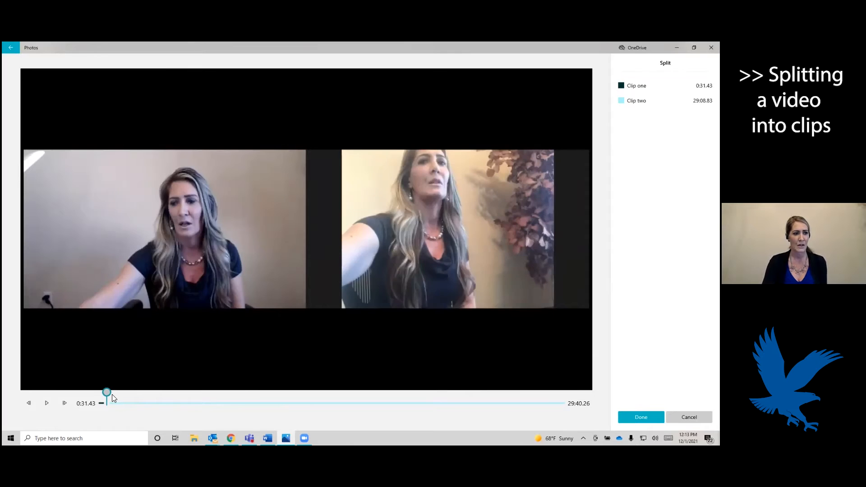
pyautogui.moveTo(111, 394); pyautogui.dragTo(119, 395)
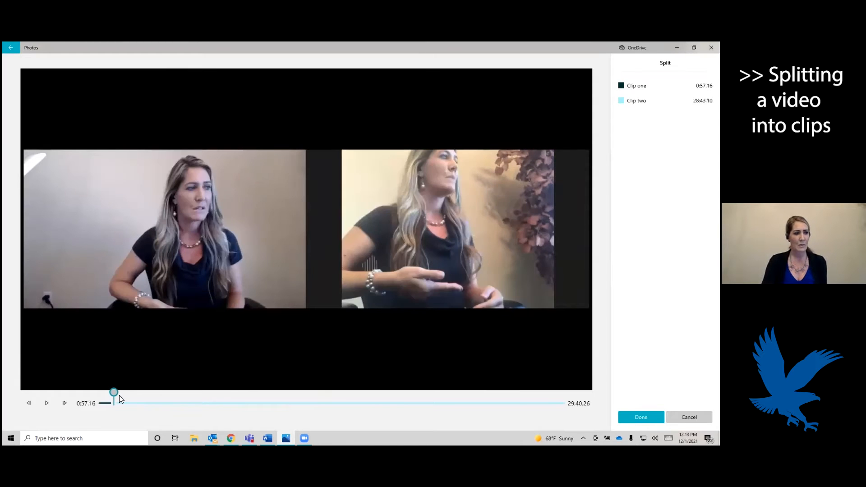
pyautogui.moveTo(119, 395); pyautogui.dragTo(147, 391)
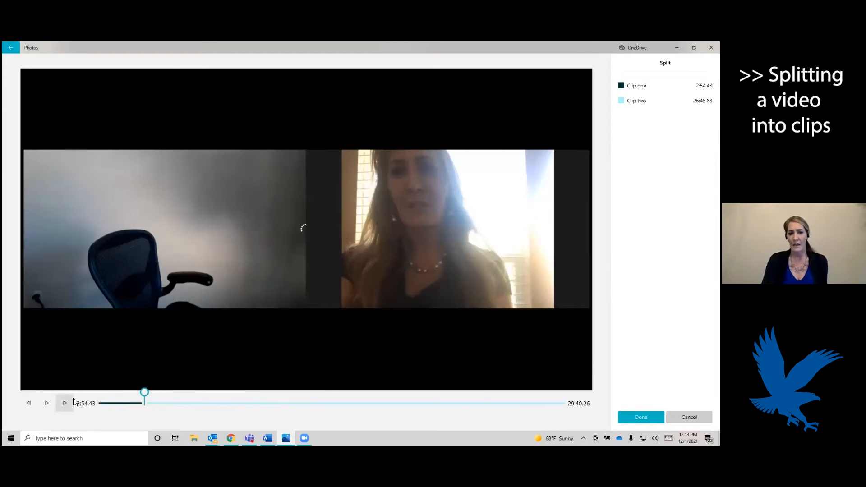
pyautogui.click(48, 403)
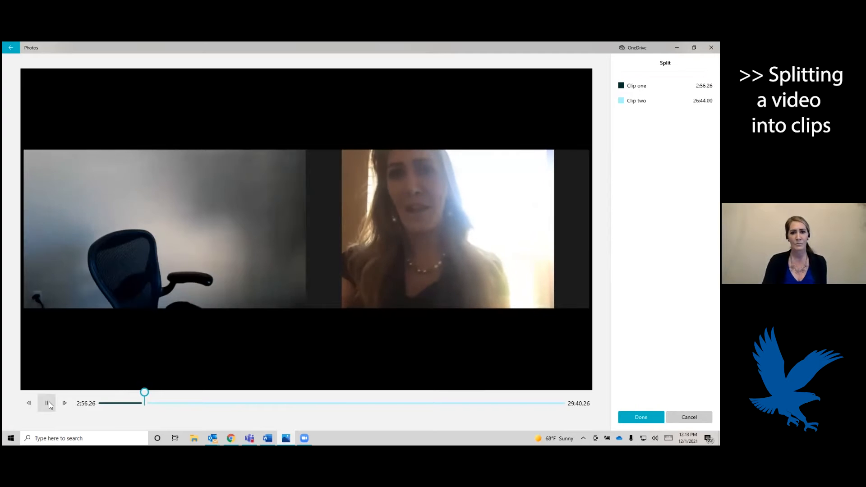
pyautogui.click(48, 404)
pyautogui.moveTo(145, 392); pyautogui.dragTo(145, 394)
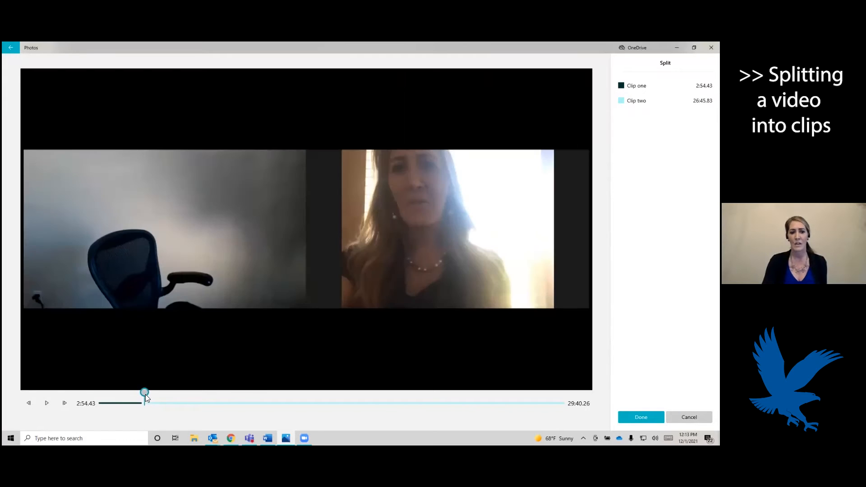
pyautogui.click(49, 403)
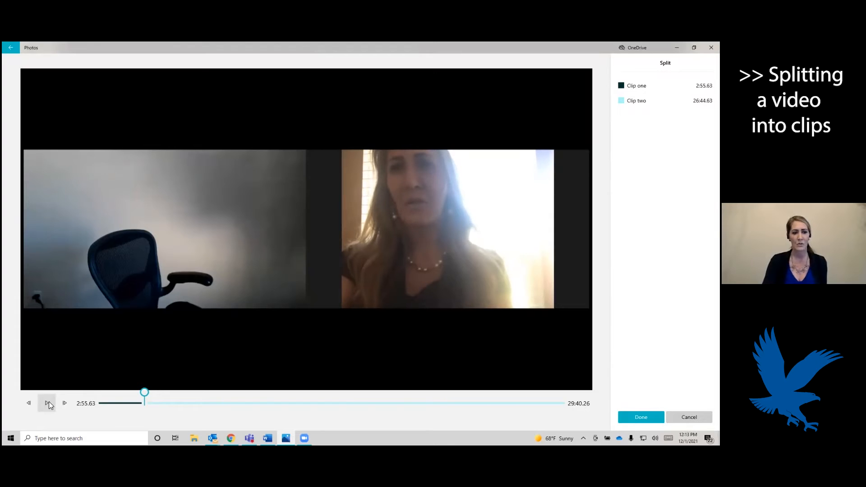
pyautogui.click(48, 403)
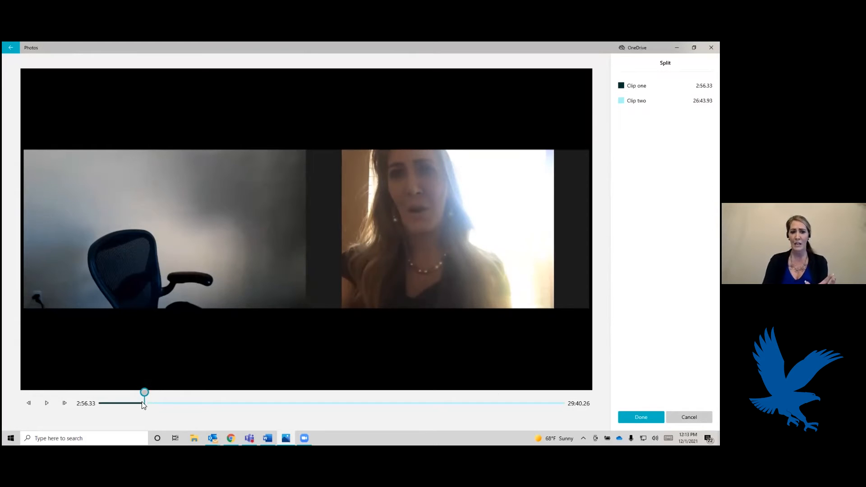
pyautogui.click(641, 417)
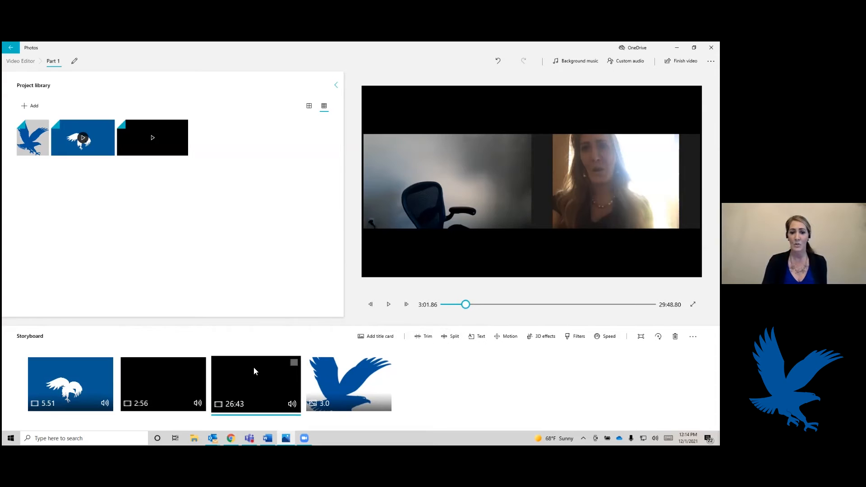
# Step: Split the second part of the Sound Bytes recording at 3:01.63
pyautogui.click(449, 341)
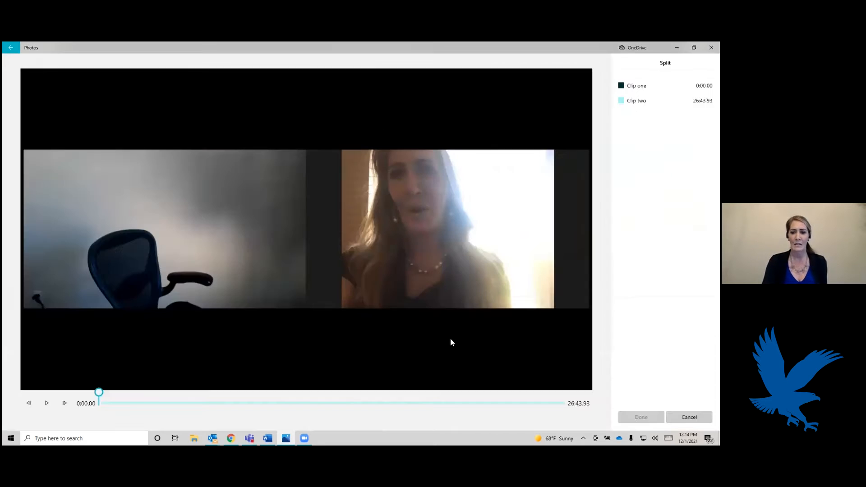
pyautogui.moveTo(98, 391); pyautogui.dragTo(150, 391)
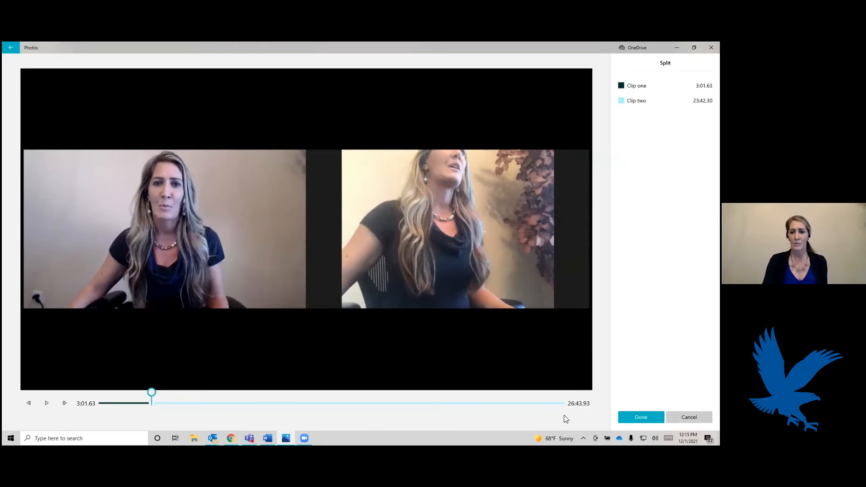
pyautogui.click(641, 416)
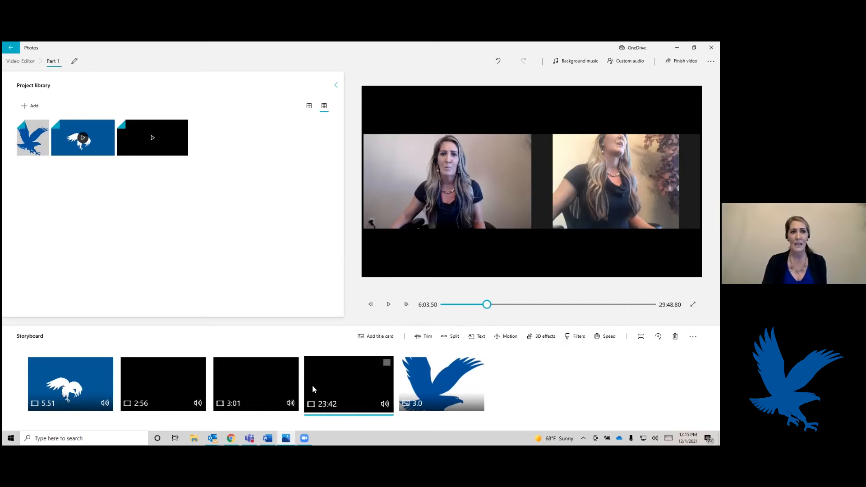
# Step: Add the text "#1 – DON'T BE LEFT IN THE DARK" to the 3:01 clip in the Classic style, laid out on the frame's left half
pyautogui.click(235, 384)
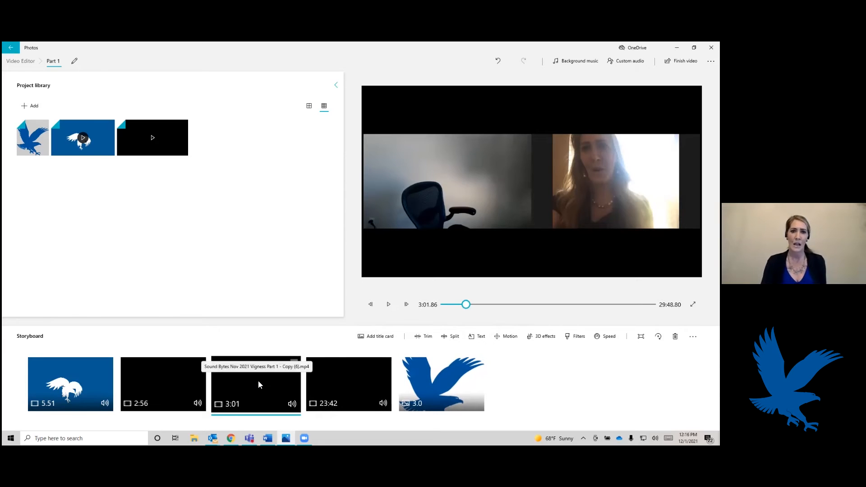
pyautogui.click(481, 336)
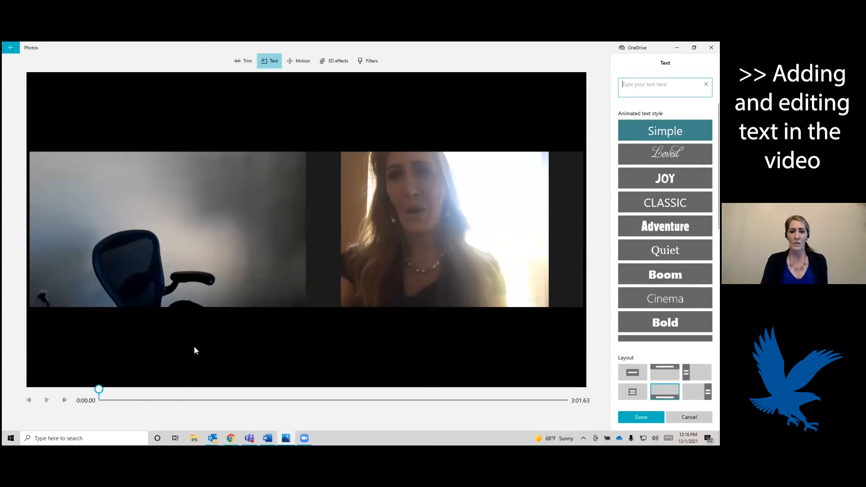
pyautogui.click(623, 84)
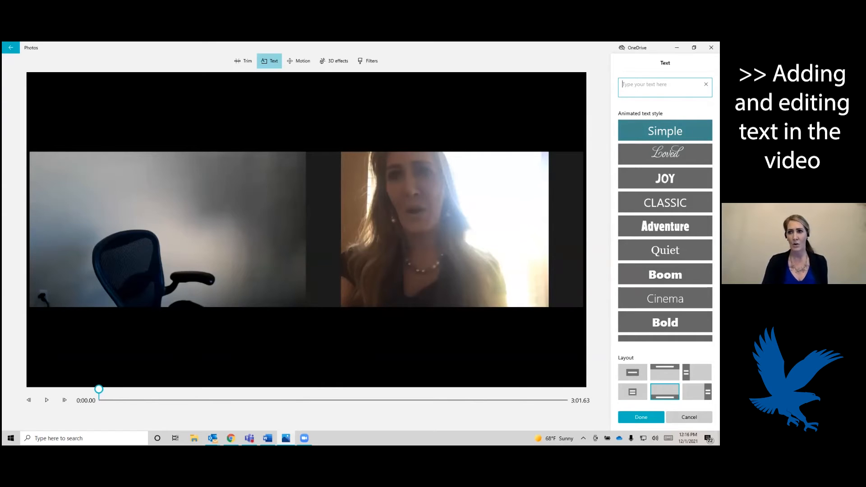
pyautogui.hotkey('alt', 'Tab')
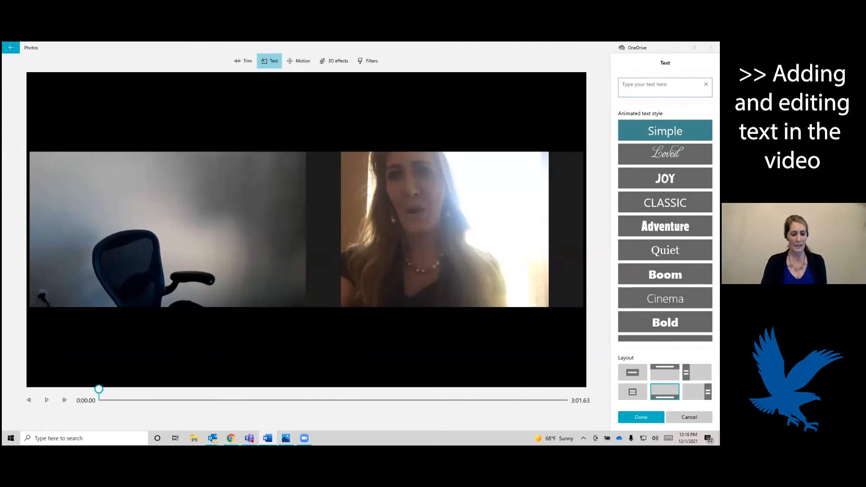
pyautogui.click(644, 84)
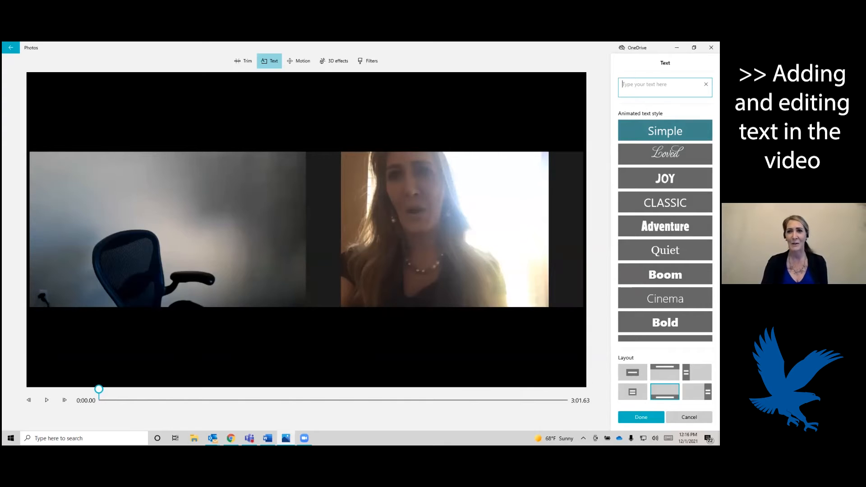
pyautogui.write("#1 – DON'T BE LEFT IN THE DARK")
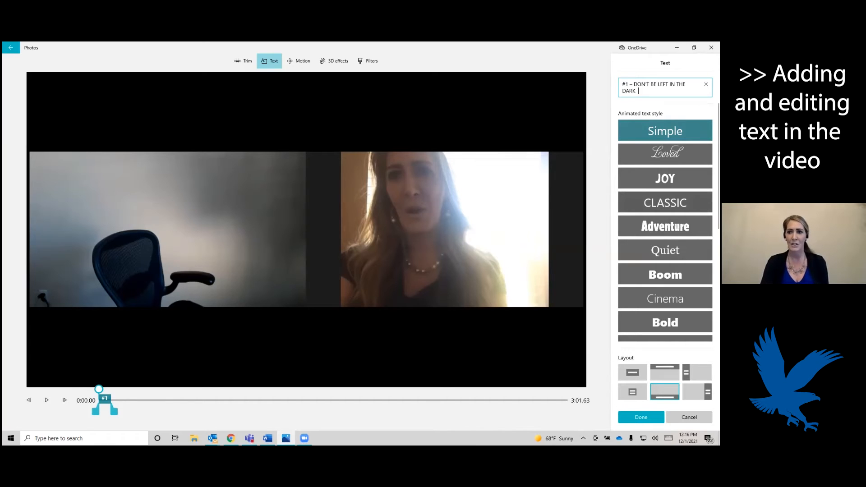
pyautogui.click(678, 202)
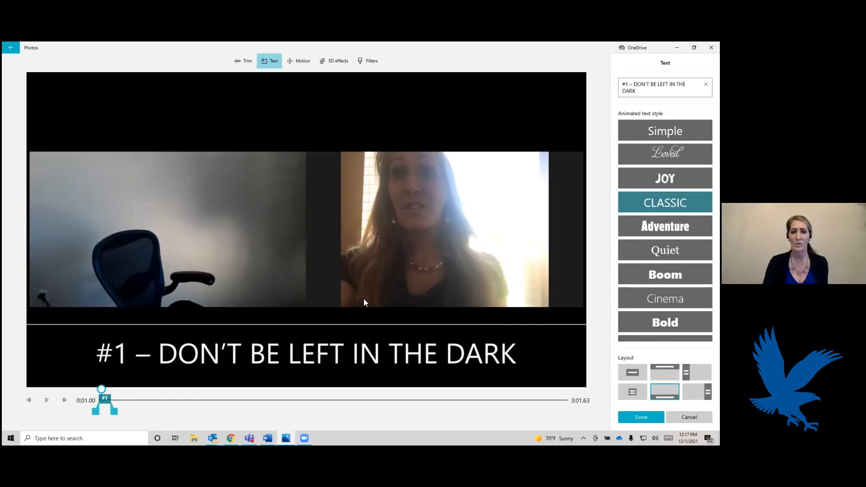
pyautogui.click(697, 372)
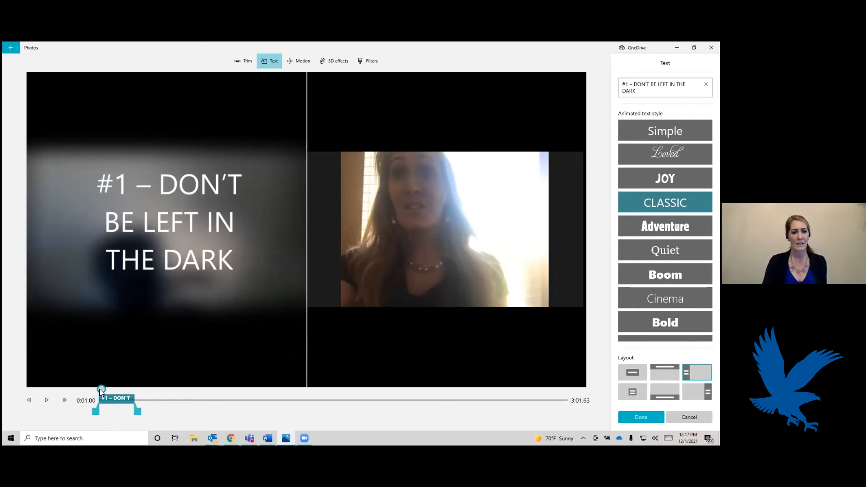
# Step: Extend the "#1" text to end at about 0:37.80 in the clip and play back around its end
pyautogui.moveTo(110, 392); pyautogui.dragTo(193, 396)
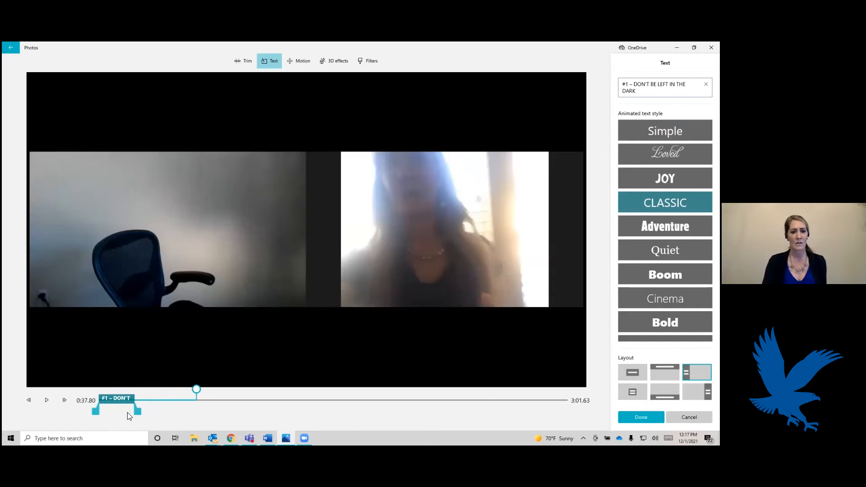
pyautogui.moveTo(138, 412); pyautogui.dragTo(199, 414)
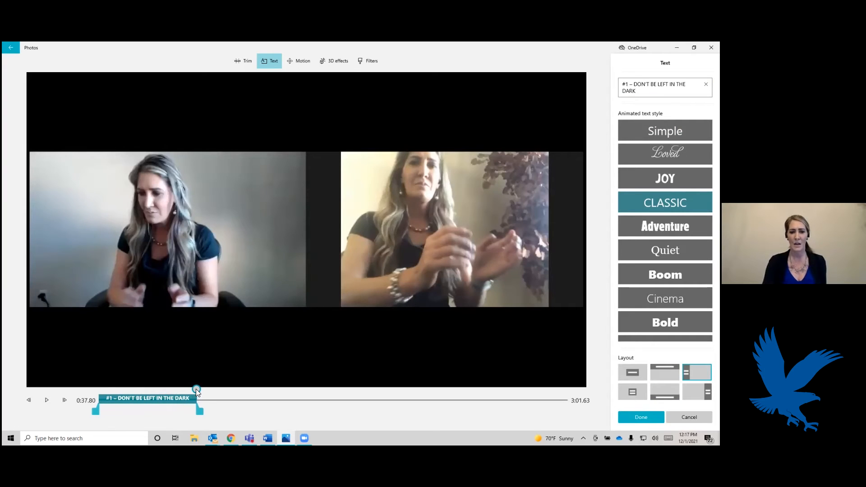
pyautogui.moveTo(197, 388); pyautogui.dragTo(188, 389)
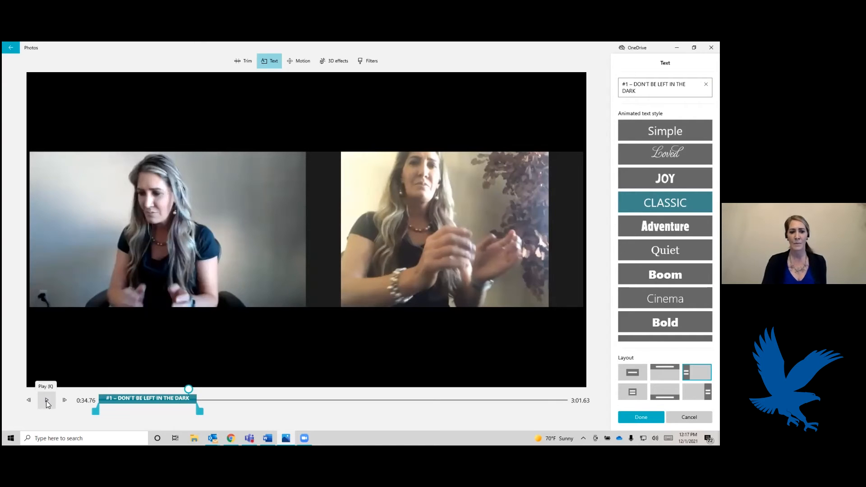
pyautogui.press('space')
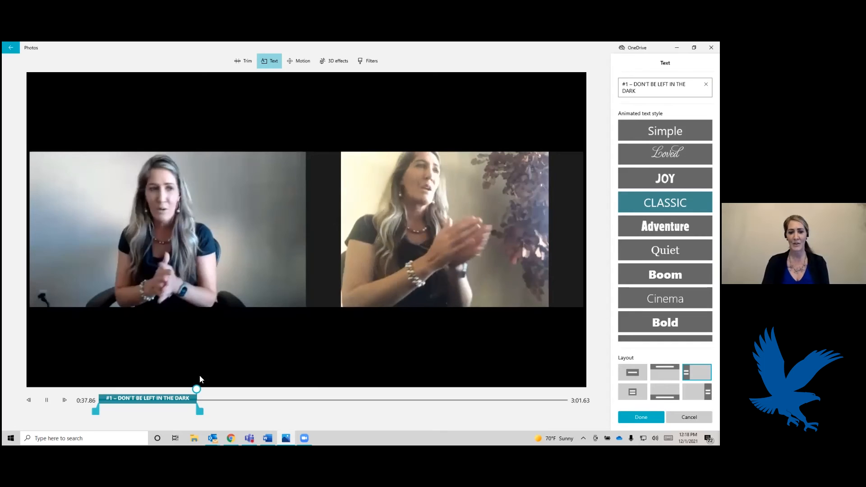
pyautogui.click(49, 400)
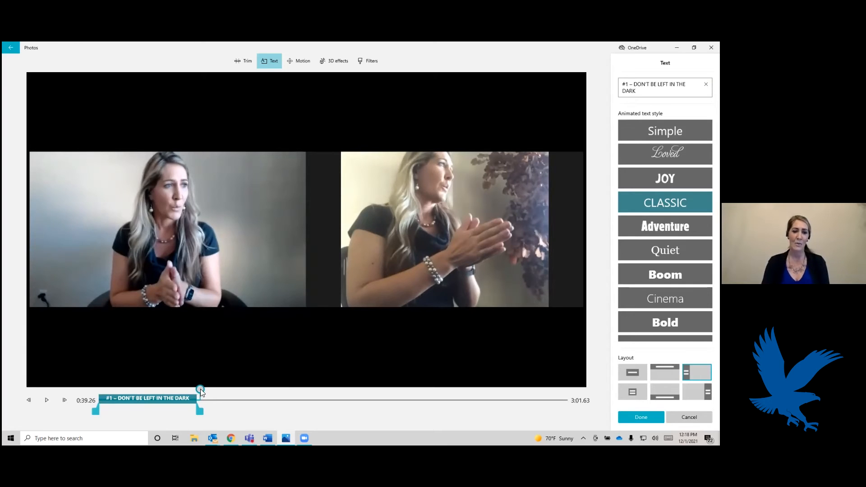
# Step: Lengthen the "#1" text slightly to end at about 0:39, preview its end and apply the text to the clip
pyautogui.moveTo(201, 389); pyautogui.dragTo(186, 389)
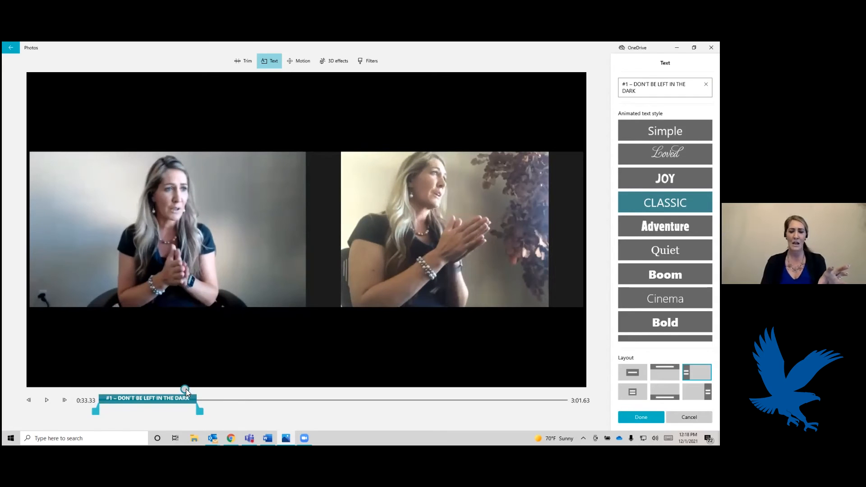
pyautogui.moveTo(198, 409); pyautogui.dragTo(198, 409)
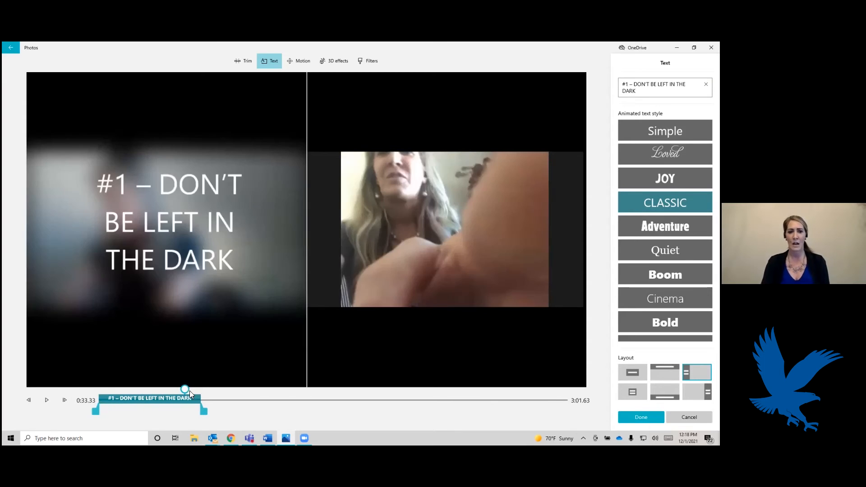
pyautogui.moveTo(185, 389); pyautogui.dragTo(192, 388)
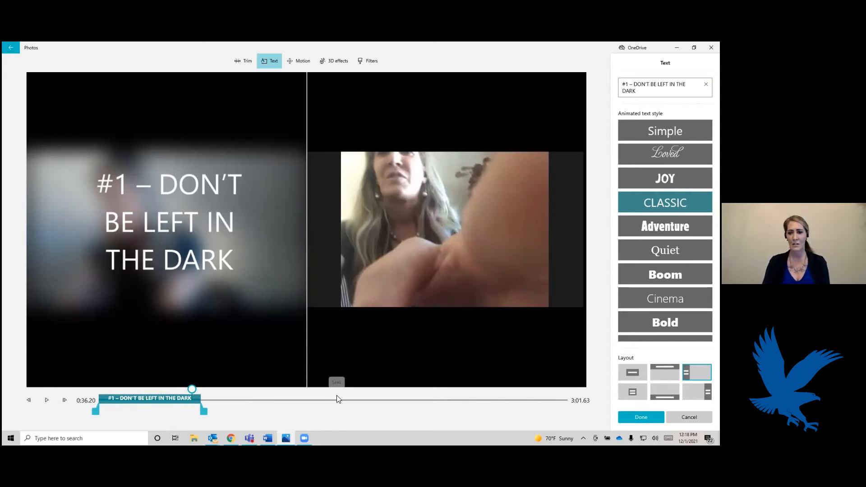
pyautogui.press('space')
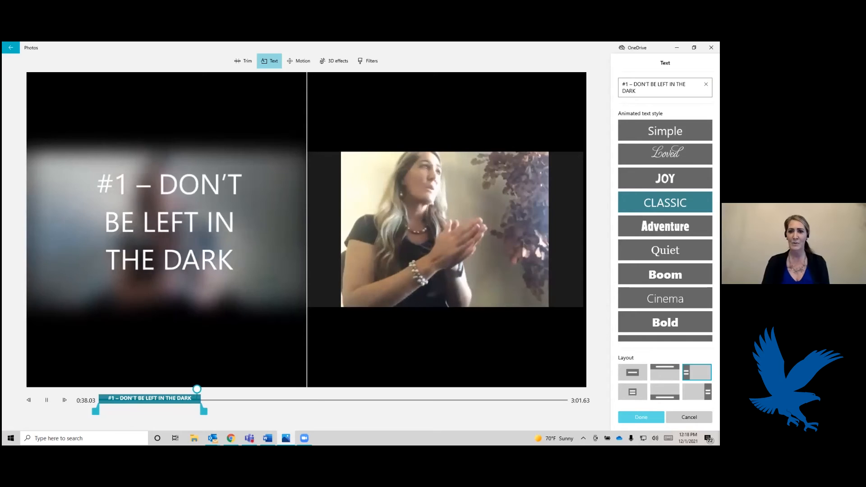
pyautogui.click(640, 417)
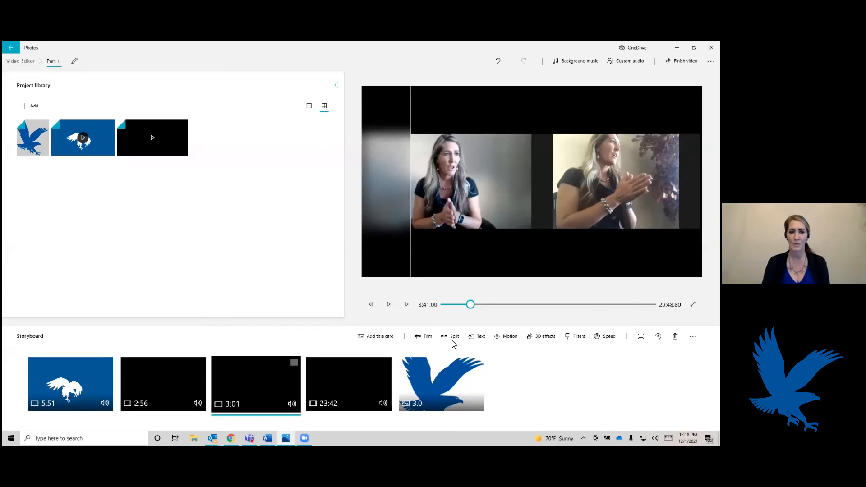
# Step: Add the text "#2 – WHAT'S BEHIND YOU?" to the 23:42 clip with the bottom banner layout, and lengthen its display time
pyautogui.click(340, 387)
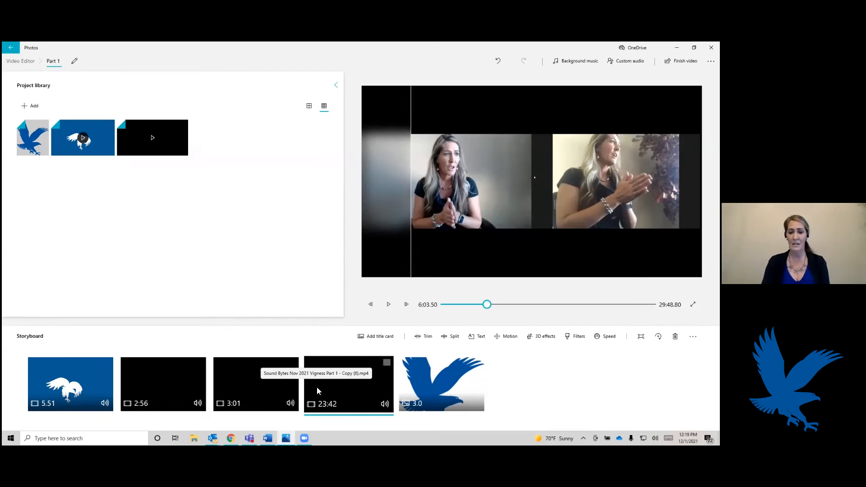
pyautogui.click(481, 337)
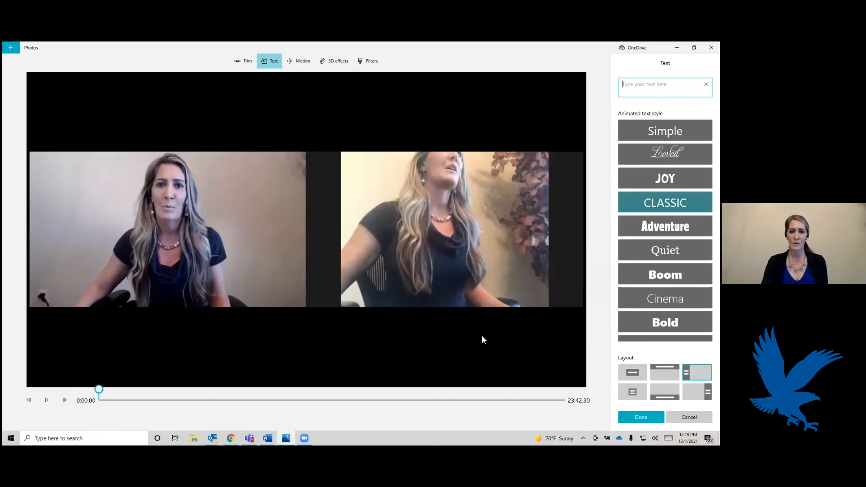
pyautogui.hotkey('alt', 'Tab')
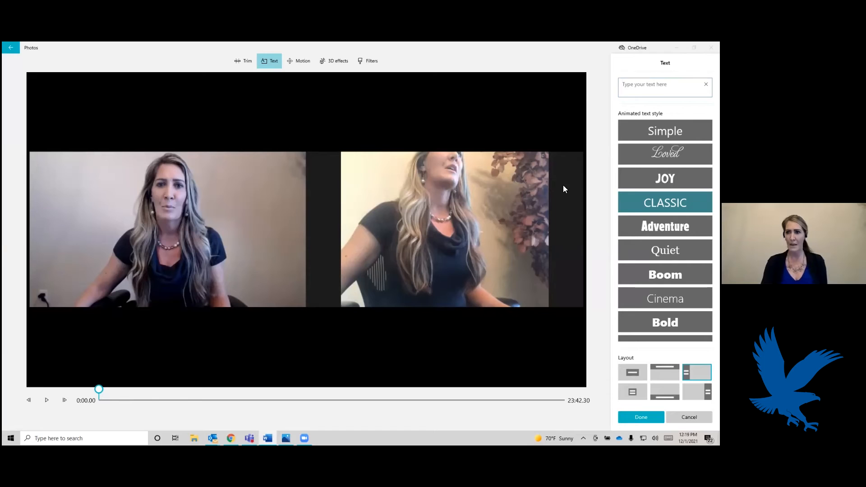
pyautogui.hotkey('alt', 'Tab')
pyautogui.write("#2 – WHAT'S BEHIND YOU?")
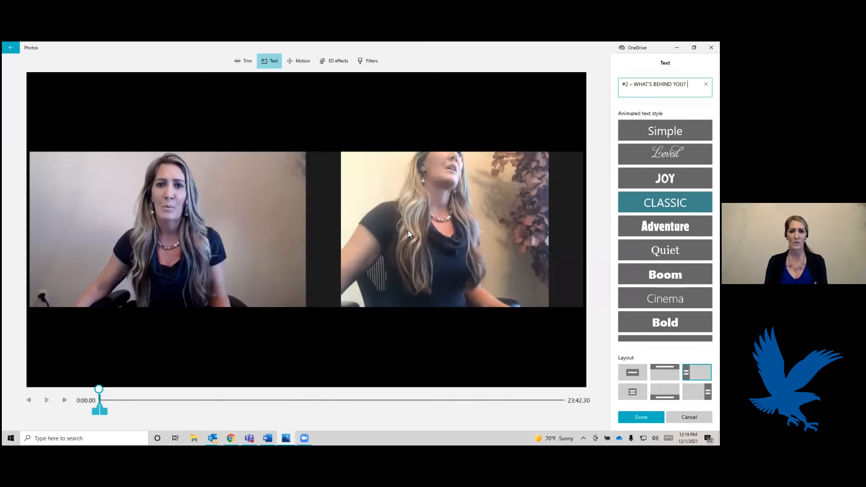
pyautogui.click(665, 391)
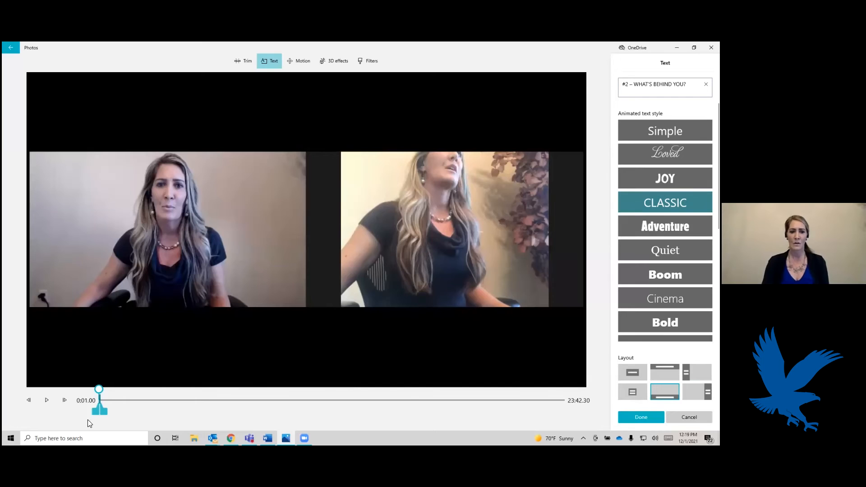
pyautogui.moveTo(103, 411); pyautogui.dragTo(155, 415)
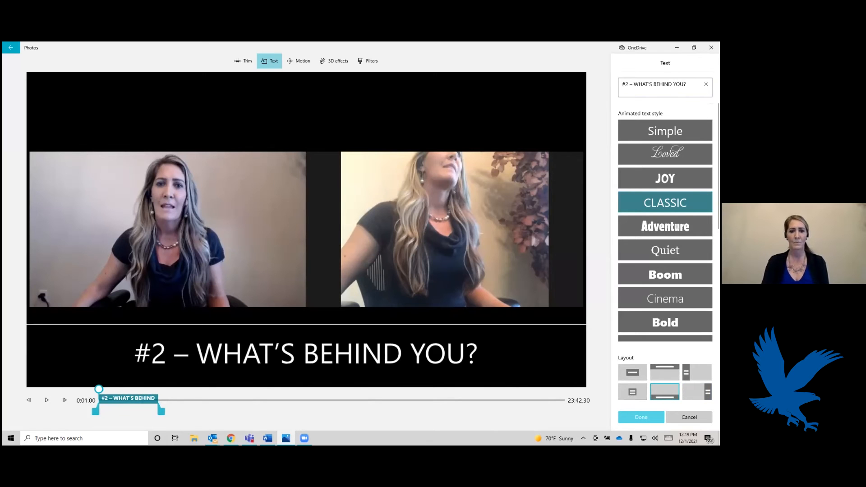
pyautogui.click(641, 417)
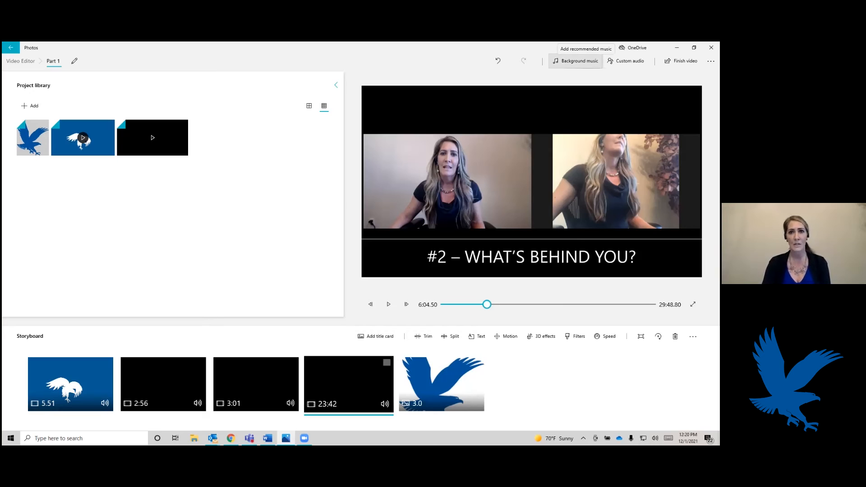
# Step: Add the background music track "Amplified" to the video at full volume
pyautogui.click(576, 61)
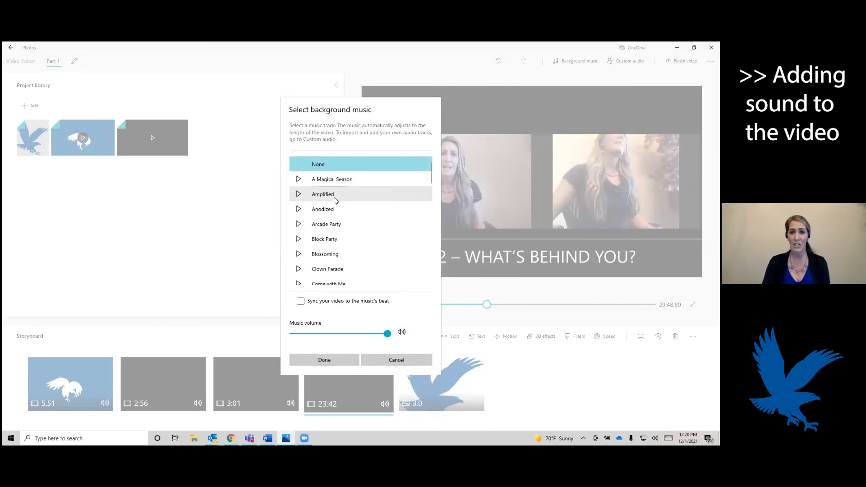
pyautogui.click(330, 211)
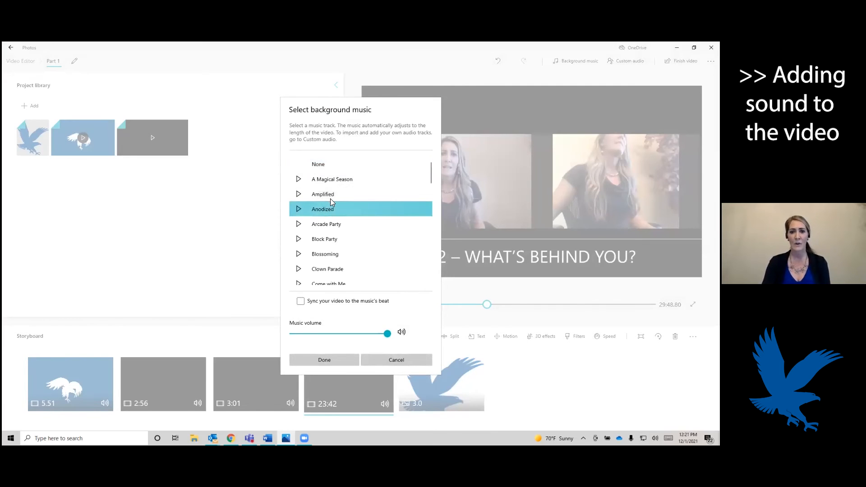
pyautogui.click(330, 198)
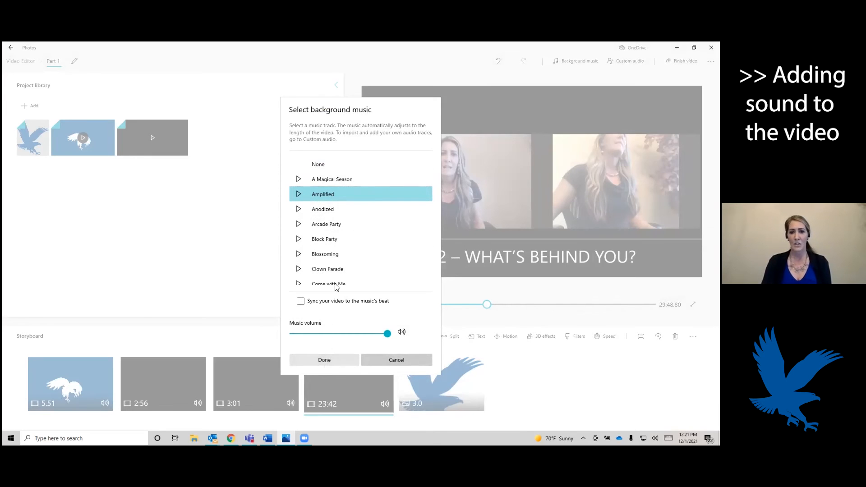
pyautogui.click(328, 359)
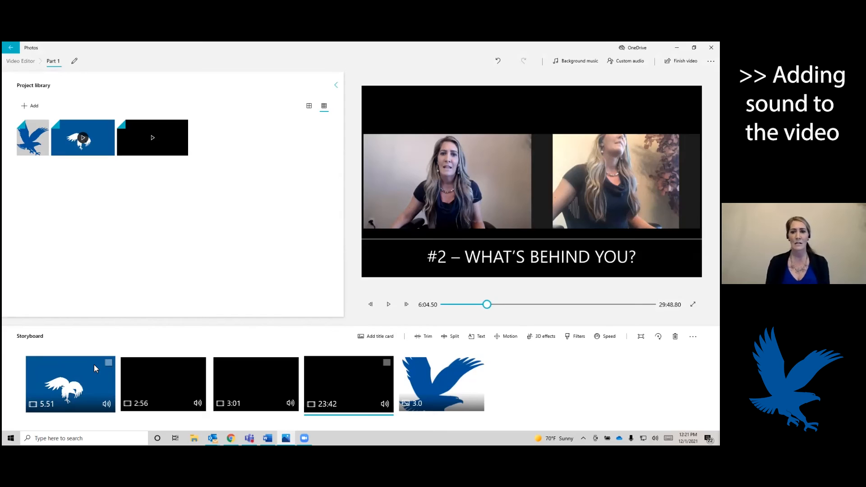
# Step: Play the video from the beginning to check the background music over the opening clips
pyautogui.moveTo(486, 306); pyautogui.dragTo(445, 306)
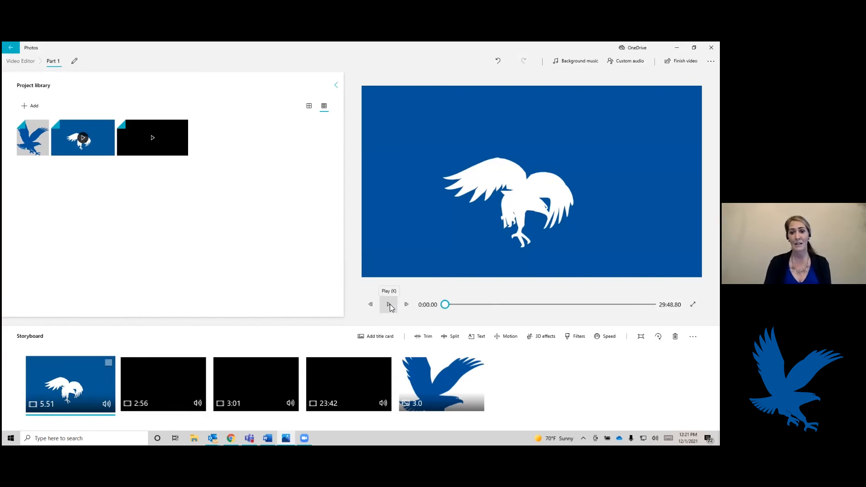
pyautogui.click(389, 305)
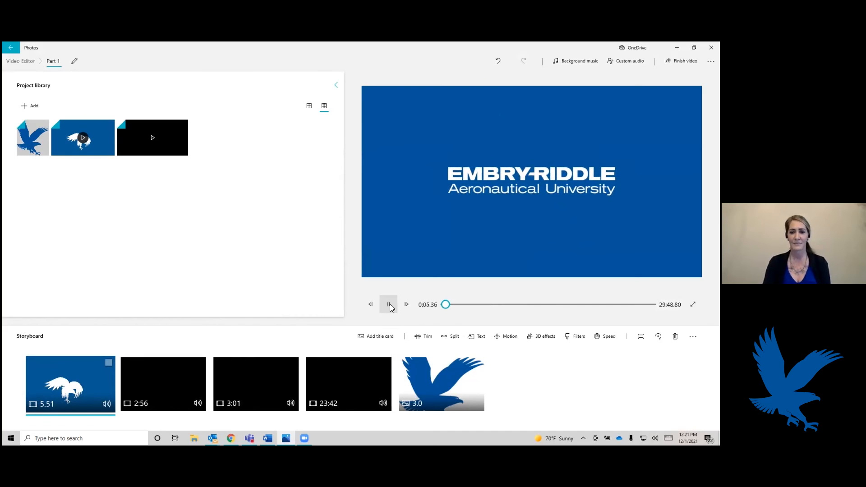
pyautogui.click(390, 304)
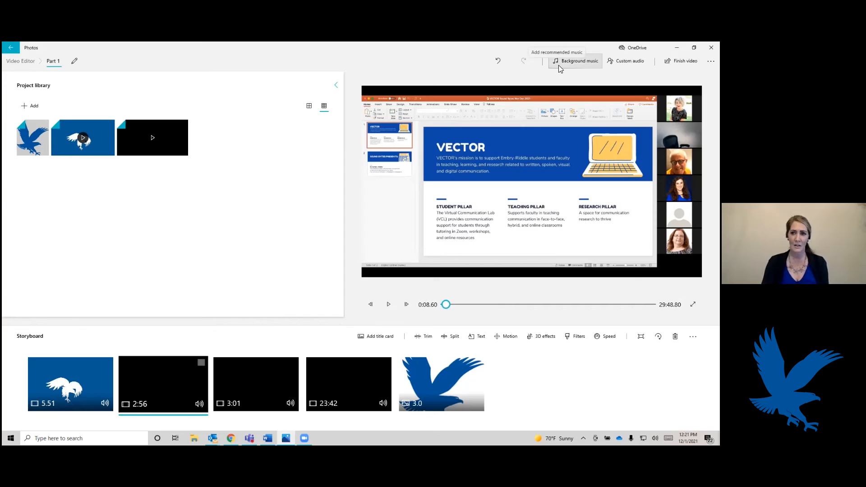